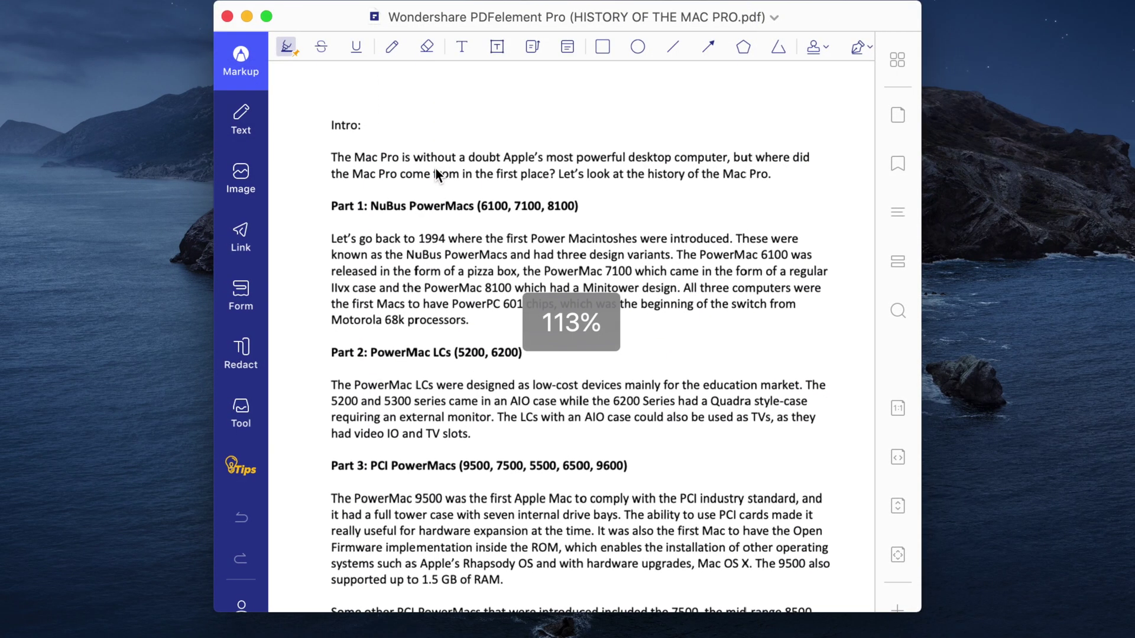
{"action": "scroll", "coordinate": [435, 168], "scroll_direction": "up", "scroll_amount": 4}
{"action": "scroll", "coordinate": [436, 168], "scroll_direction": "up", "scroll_amount": 2}
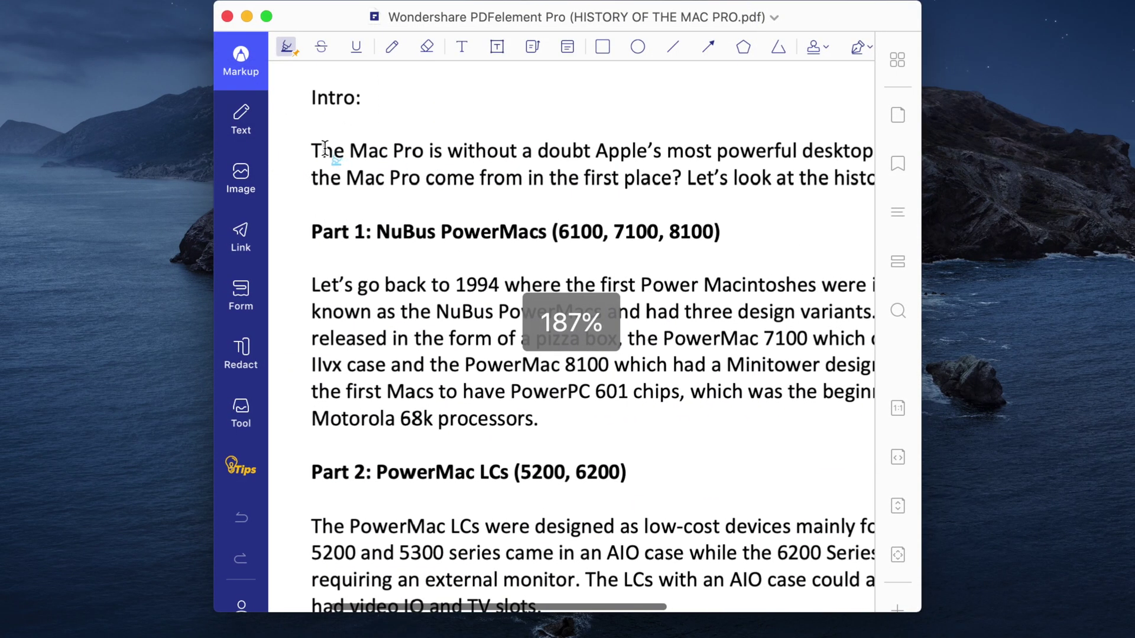
Drag the HISTORY OF THE MAC PRO PDF from the desktop into PDFelement.
{"action": "left_click_drag", "start_coordinate": [311, 152], "coordinate": [592, 155]}
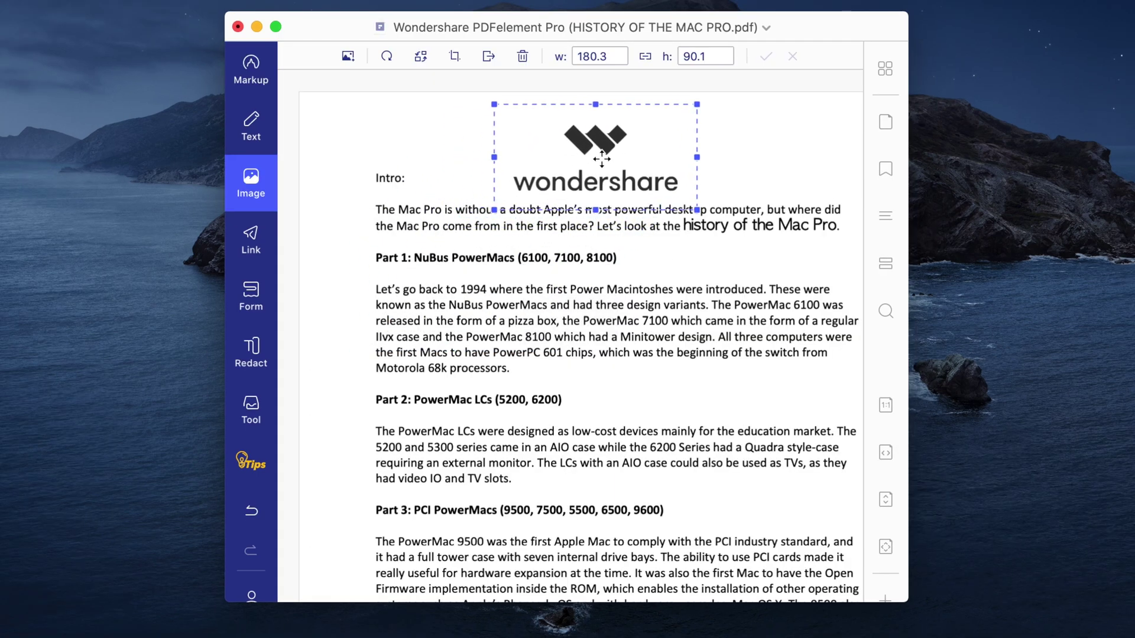
{"action": "scroll", "coordinate": [605, 159], "scroll_direction": "up", "scroll_amount": 3}
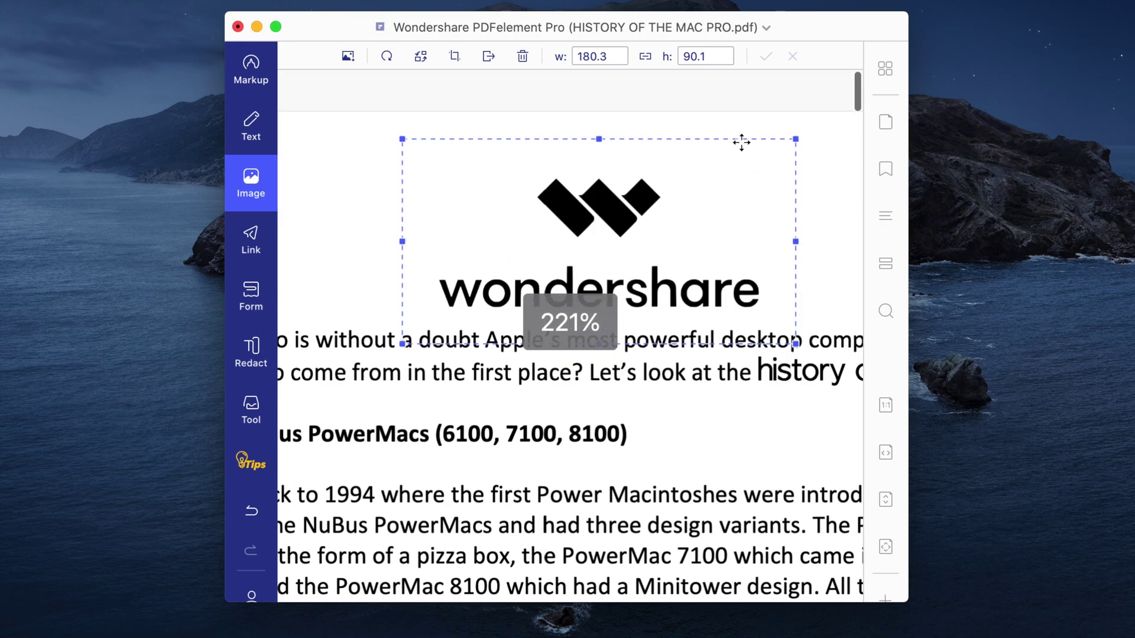
{"action": "left_click", "coordinate": [747, 115]}
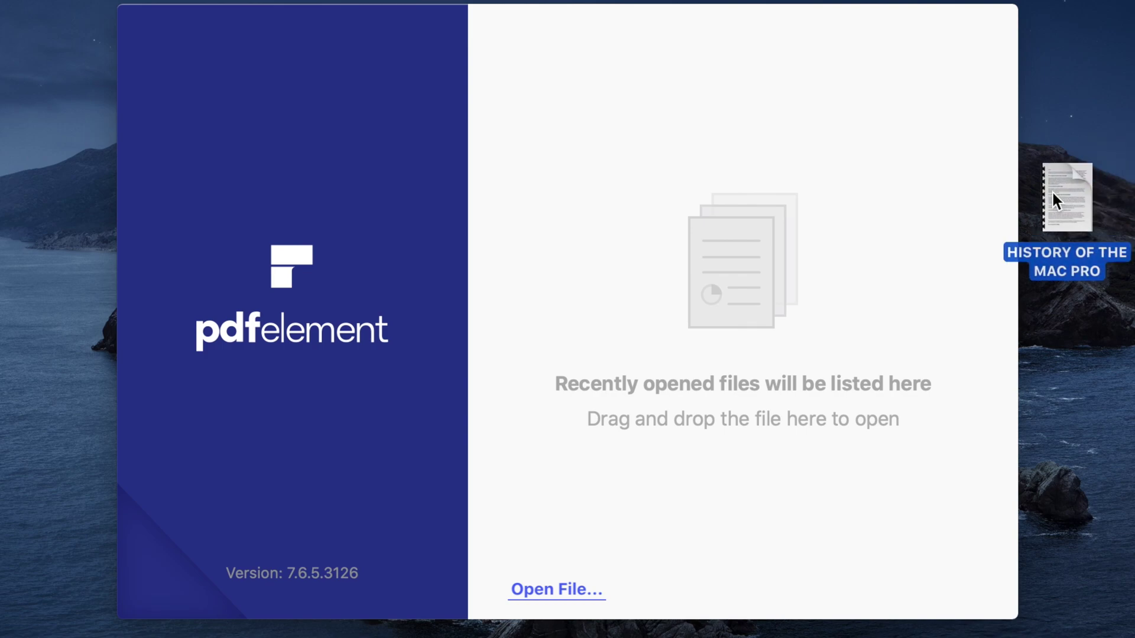
{"action": "left_click_drag", "start_coordinate": [1068, 195], "coordinate": [778, 352]}
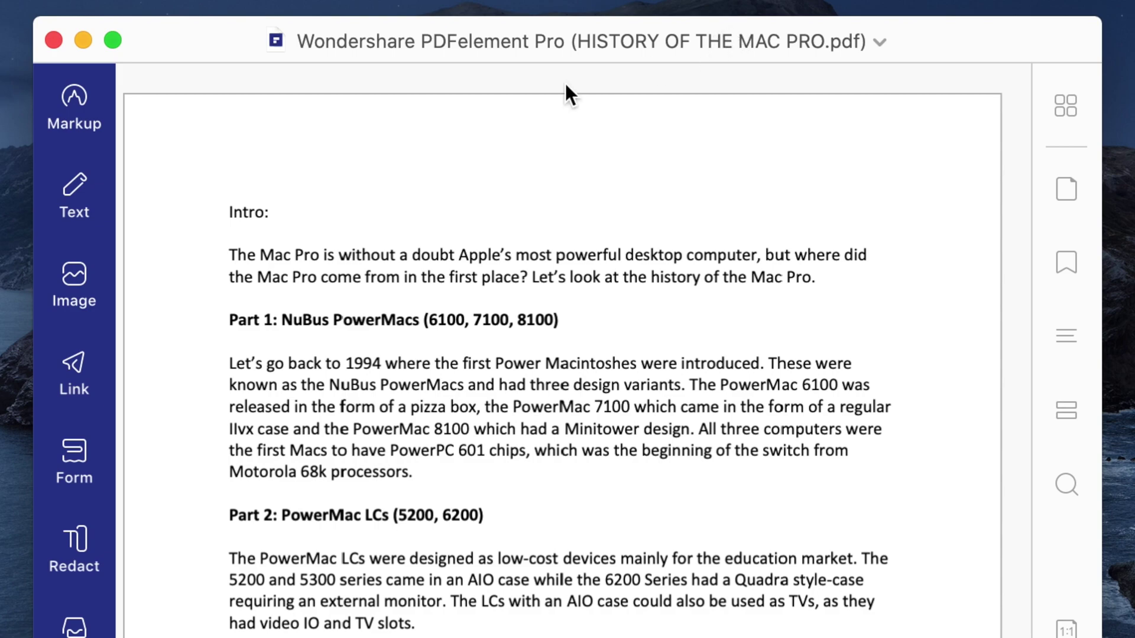
Highlight 'The Mac Pro is without a doubt' in light blue.
{"action": "left_click", "coordinate": [73, 105]}
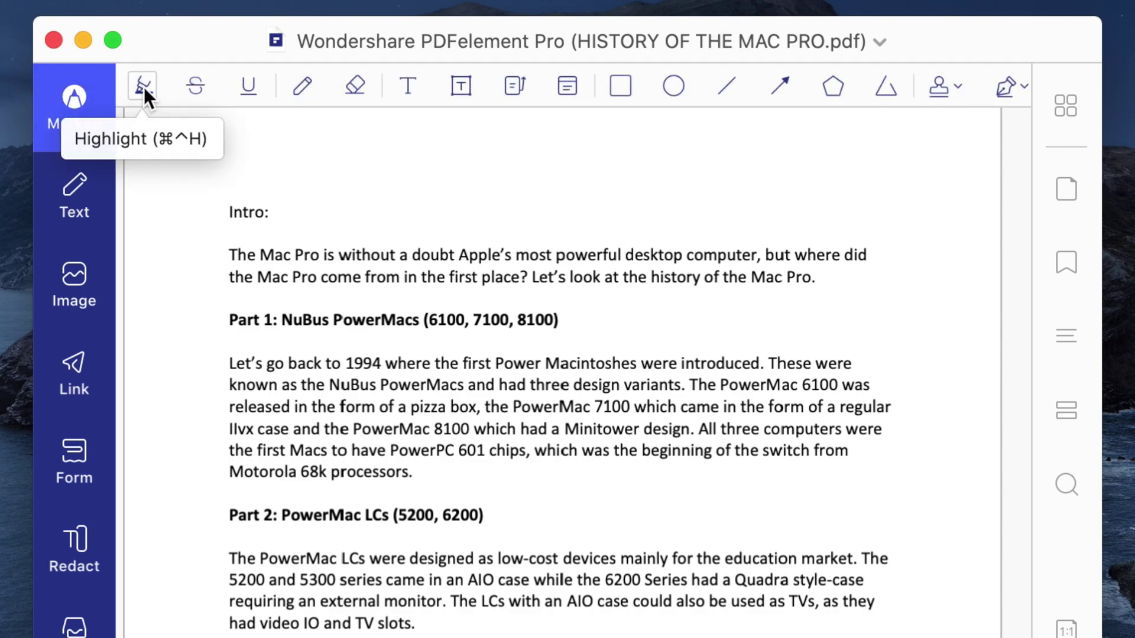
{"action": "left_click", "coordinate": [144, 87]}
{"action": "left_click", "coordinate": [135, 182]}
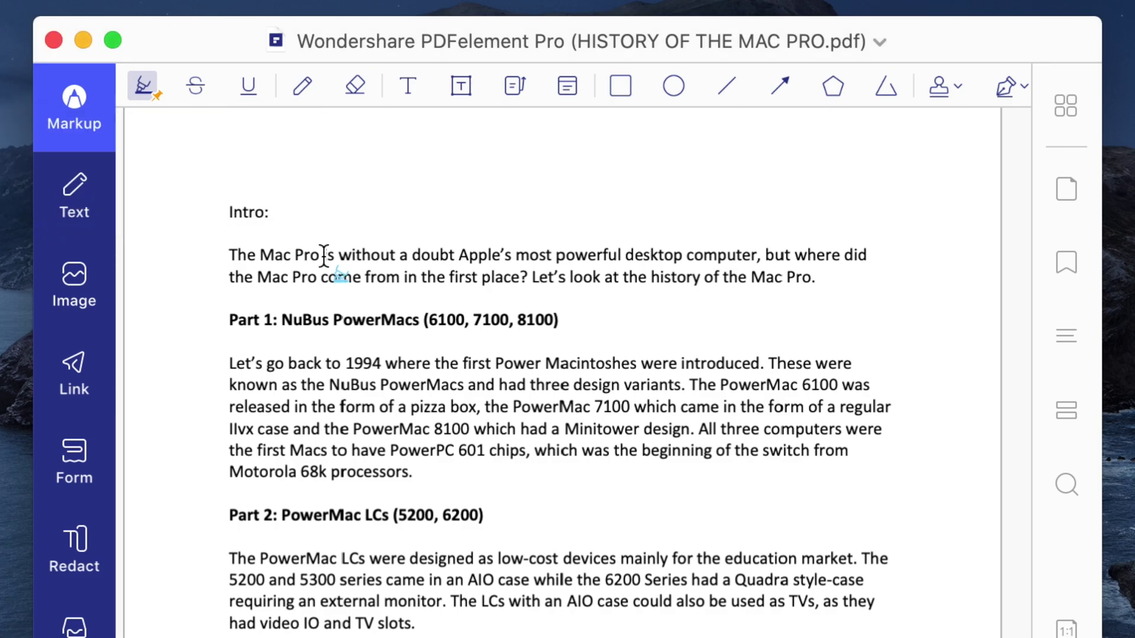
{"action": "scroll", "coordinate": [368, 268], "scroll_direction": "up", "scroll_amount": 5}
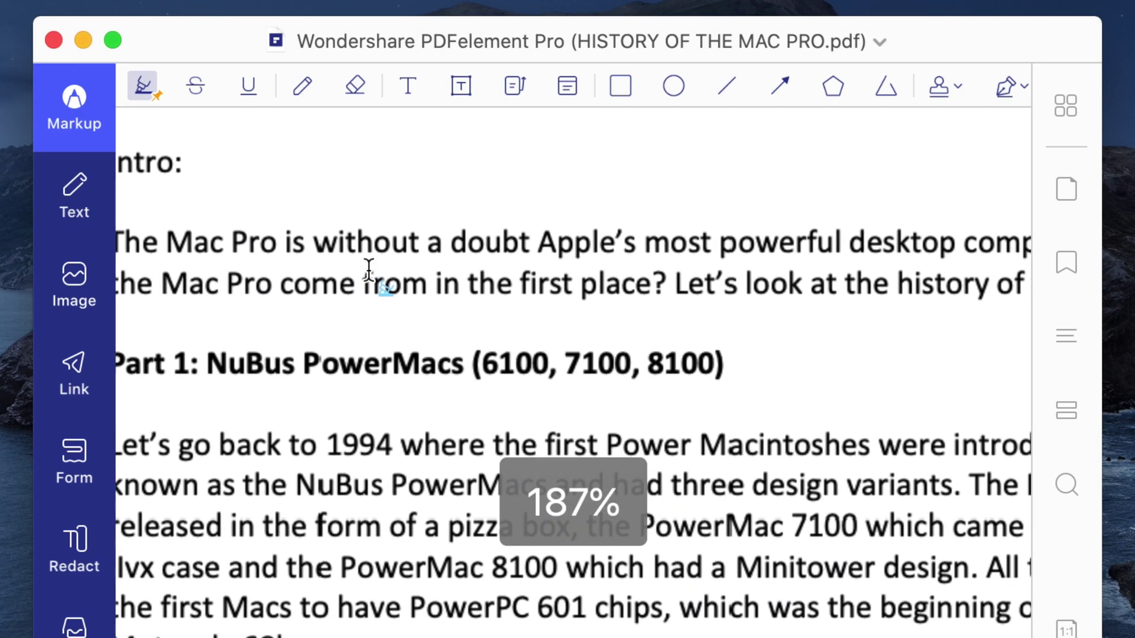
{"action": "left_click_drag", "start_coordinate": [182, 241], "coordinate": [605, 252]}
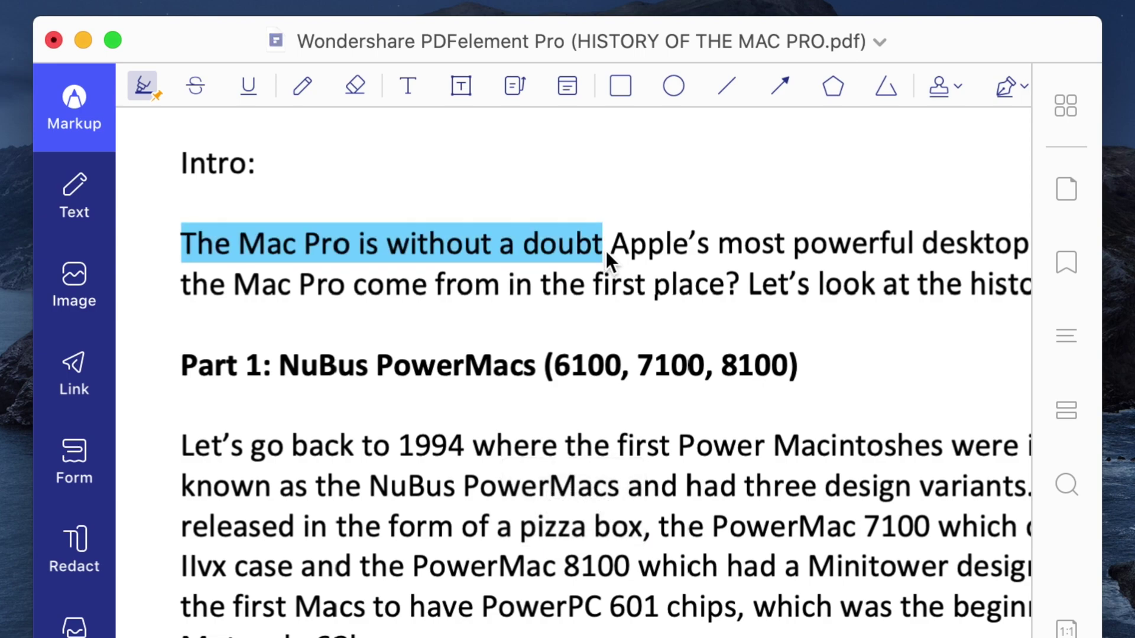
{"action": "scroll", "coordinate": [605, 251], "scroll_direction": "down", "scroll_amount": 2}
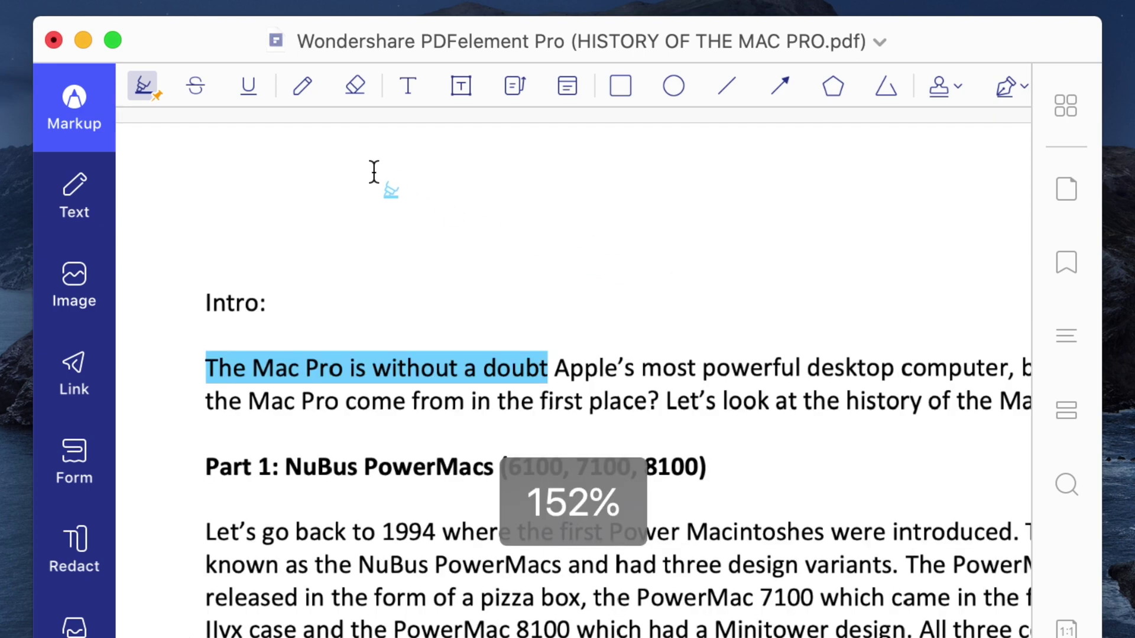
Add the 'Script for a previous video' comment above Intro and a text box beside it.
{"action": "left_click", "coordinate": [408, 86]}
{"action": "left_click", "coordinate": [231, 240]}
{"action": "type", "text": "Script fo"}
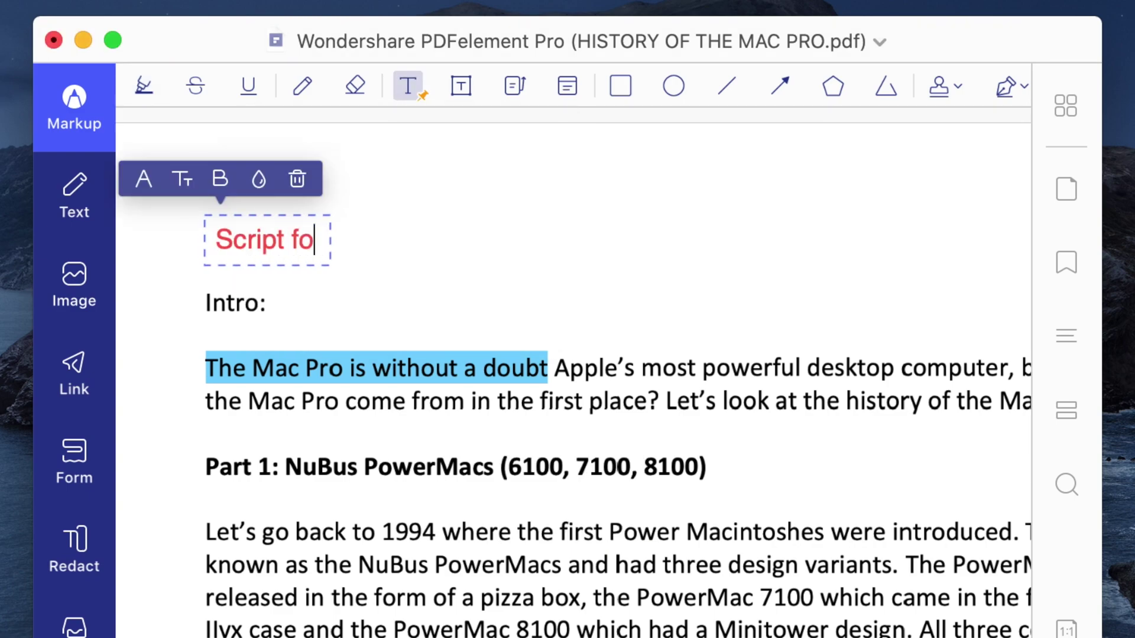
{"action": "type", "text": "r a previous video"}
{"action": "left_click", "coordinate": [462, 87]}
{"action": "left_click", "coordinate": [789, 237]}
{"action": "type", "text": "This is a t"}
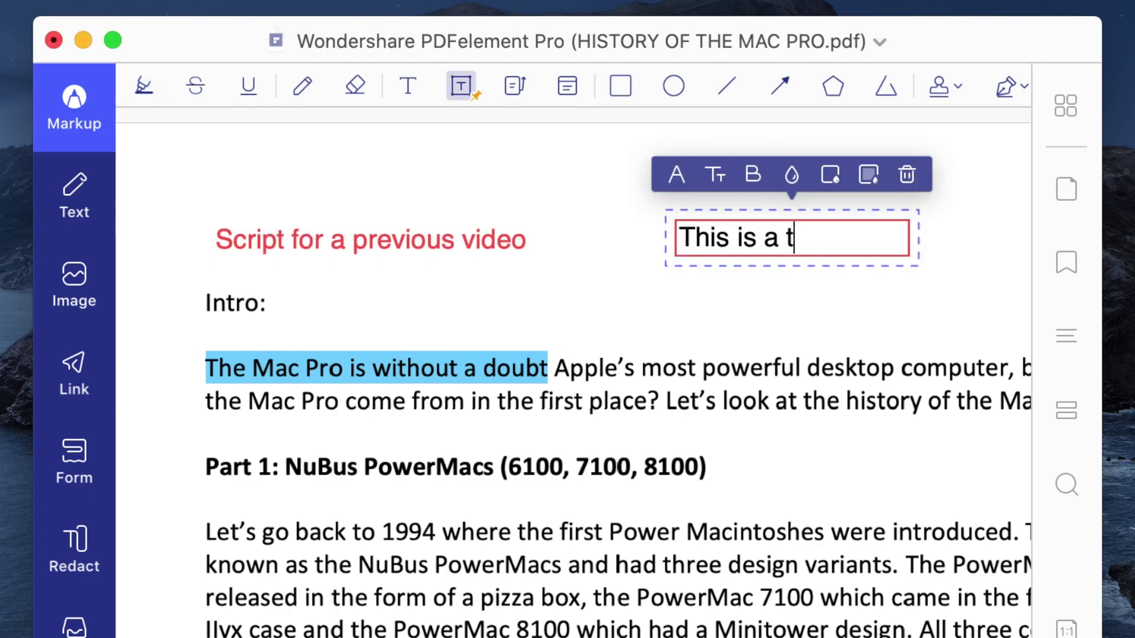
{"action": "type", "text": "ext box"}
Draw a blue freehand loop left of the text box and add a sticky note beside it.
{"action": "left_click", "coordinate": [303, 86]}
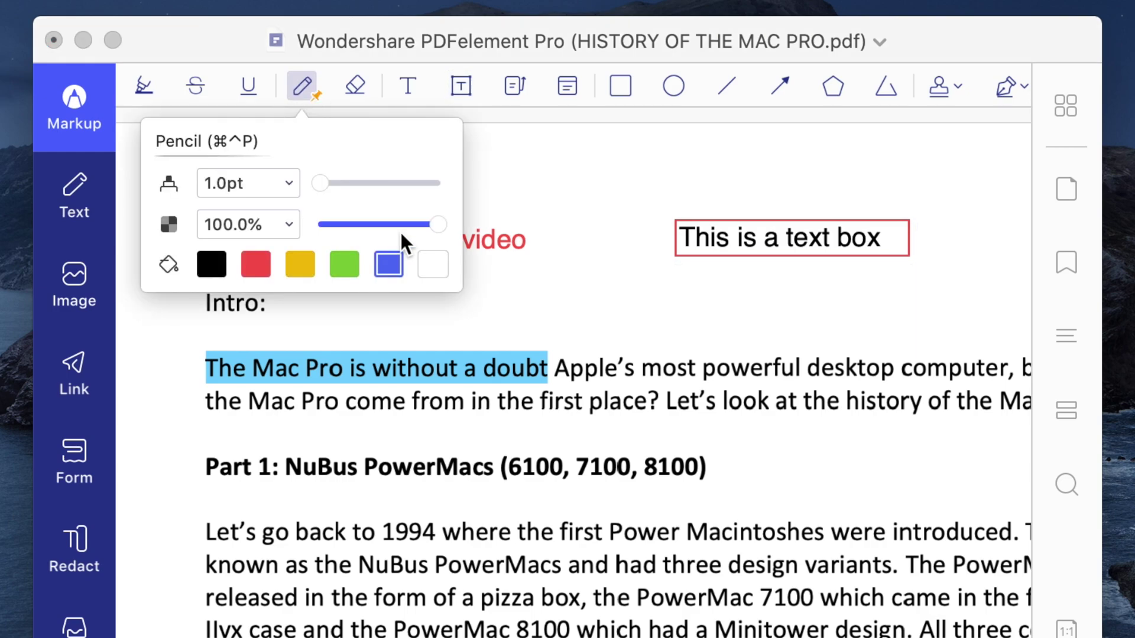
{"action": "left_click", "coordinate": [387, 264]}
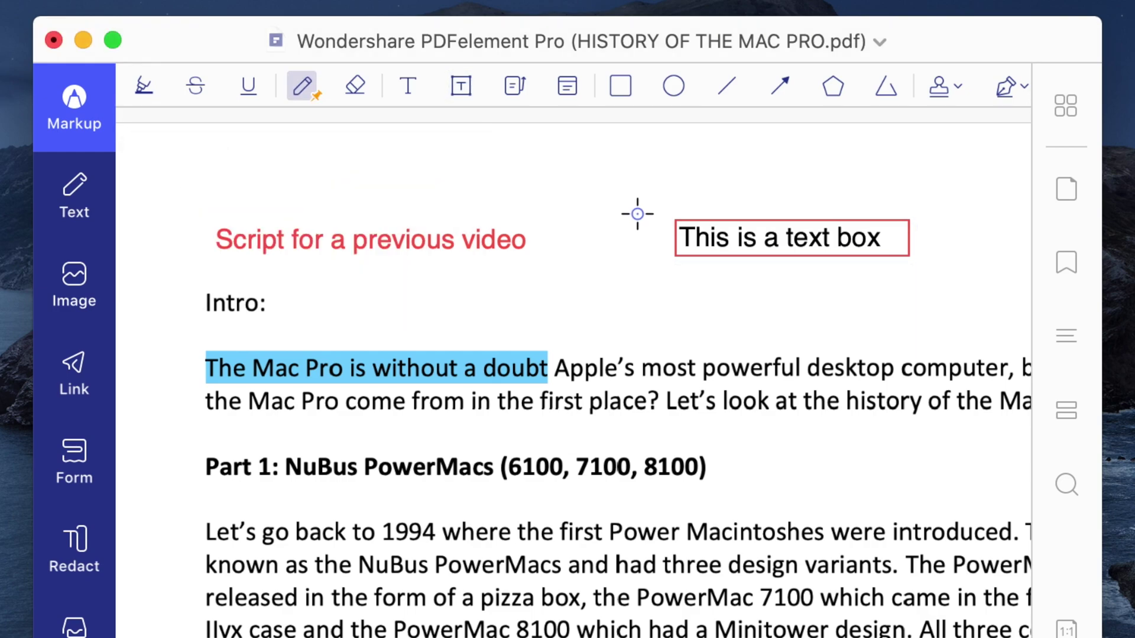
{"action": "left_click_drag", "start_coordinate": [638, 214], "coordinate": [633, 211]}
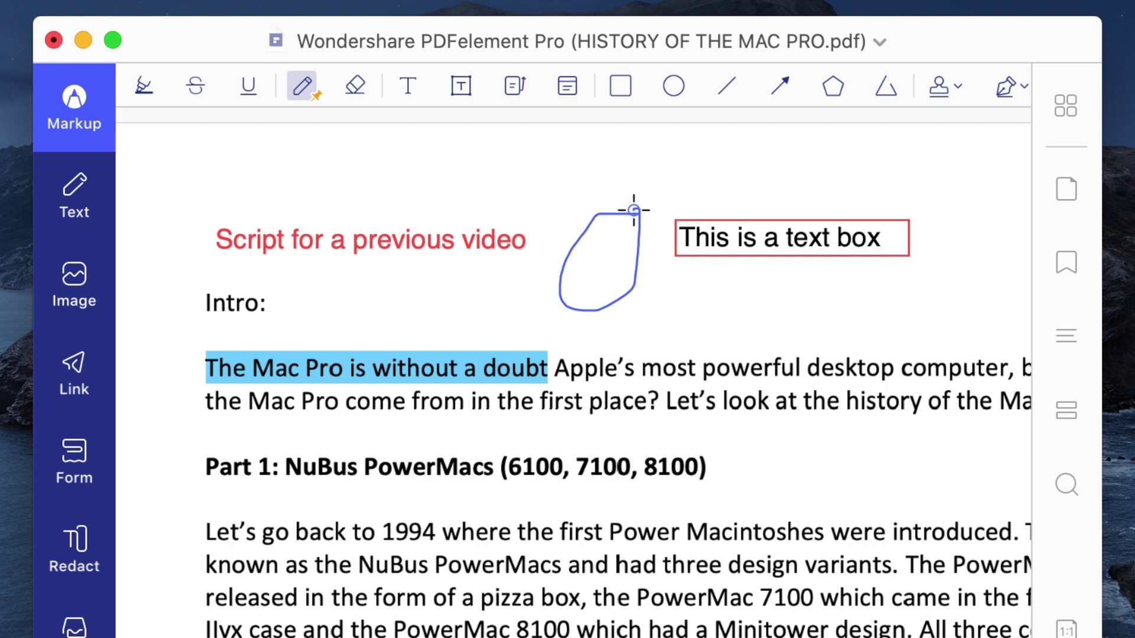
{"action": "left_click", "coordinate": [566, 86]}
{"action": "left_click", "coordinate": [515, 185]}
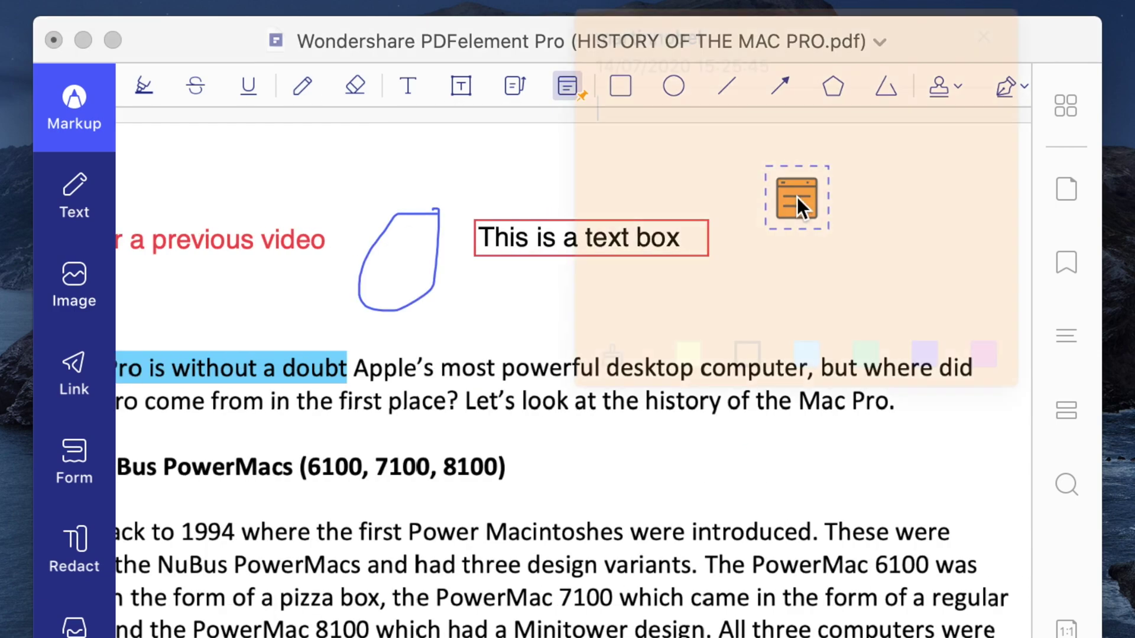
{"action": "left_click", "coordinate": [798, 198]}
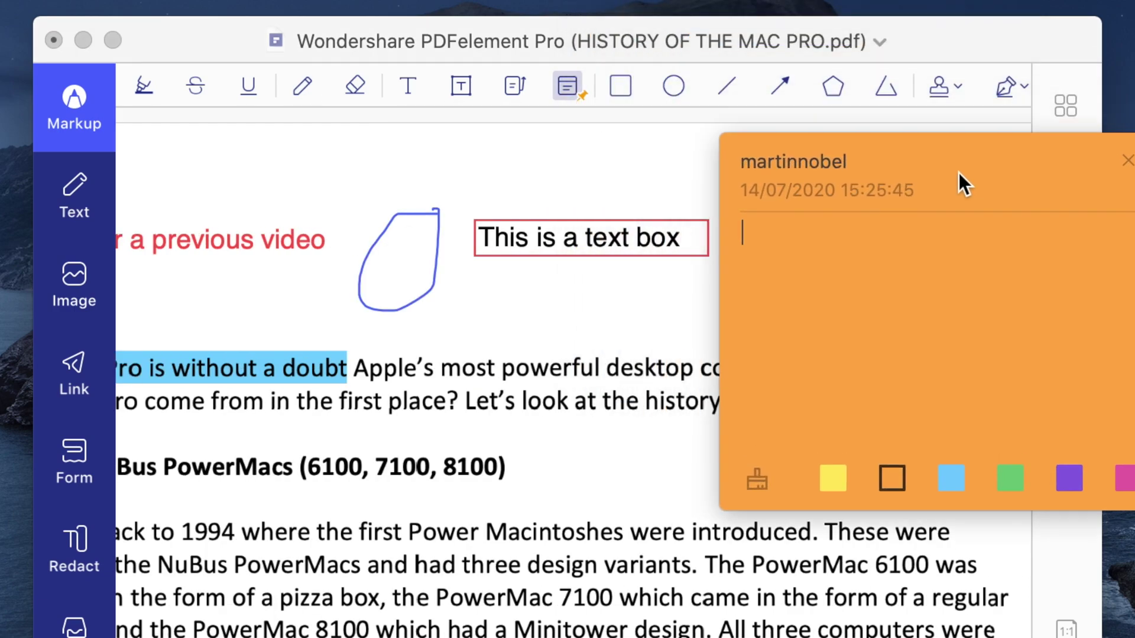
{"action": "left_click", "coordinate": [958, 173]}
Draw a blue arrow pointing left at the first section heading.
{"action": "left_click", "coordinate": [779, 87]}
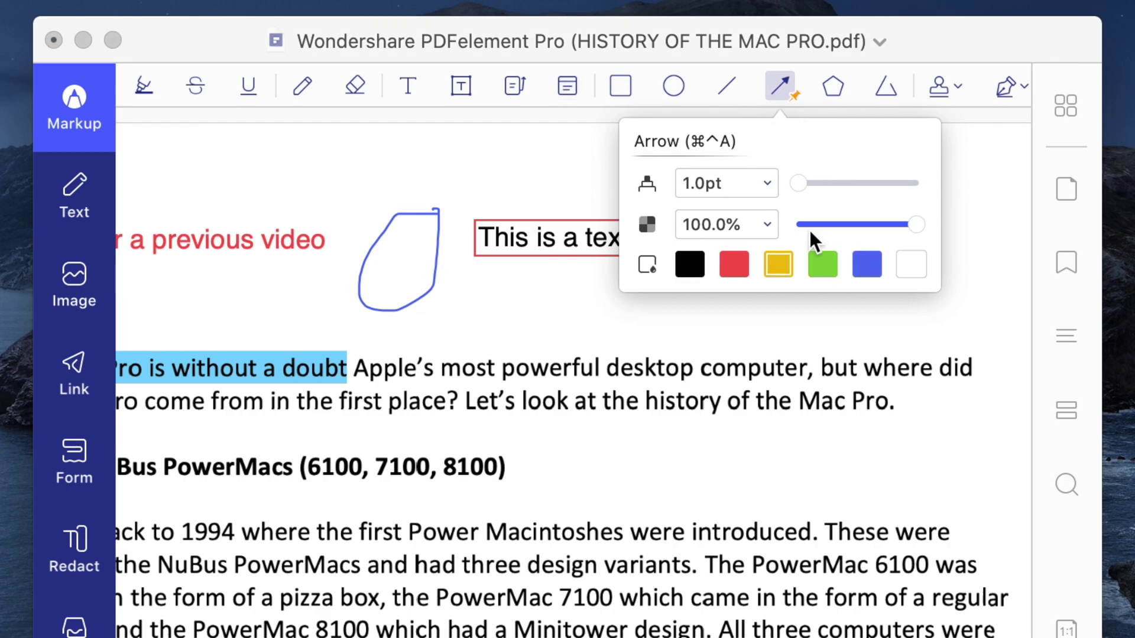
{"action": "left_click", "coordinate": [866, 263]}
{"action": "left_click", "coordinate": [656, 456]}
{"action": "left_click_drag", "start_coordinate": [756, 469], "coordinate": [520, 468]}
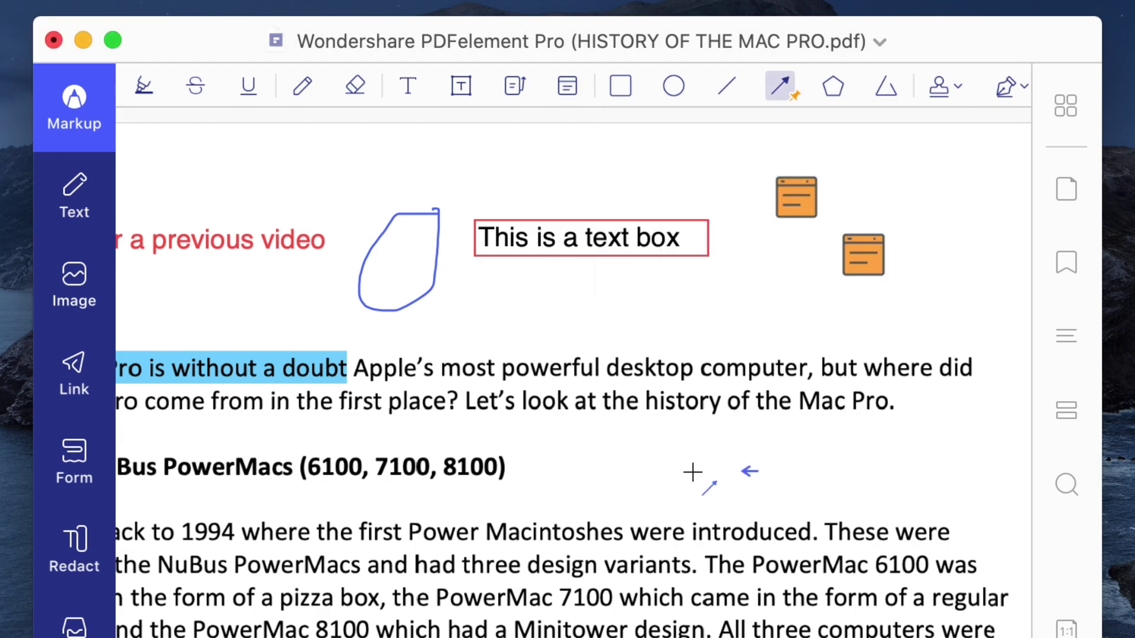
Place a CONFIDENTIAL stamp near the top notes, shifted to the right.
{"action": "left_click", "coordinate": [939, 86]}
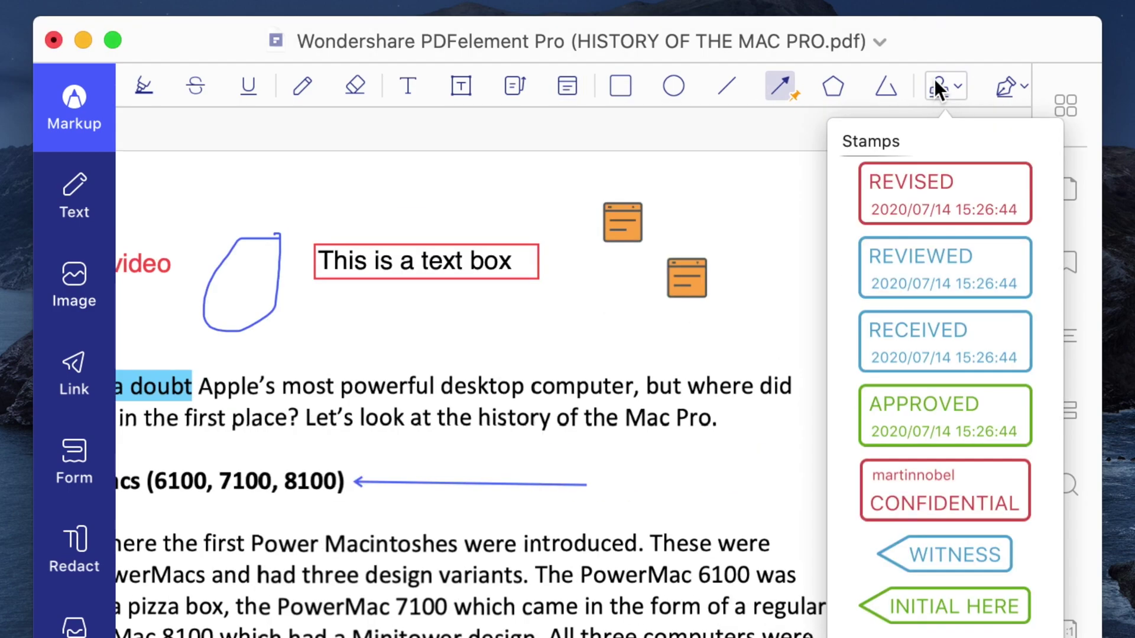
{"action": "left_click", "coordinate": [942, 504]}
{"action": "left_click", "coordinate": [745, 224]}
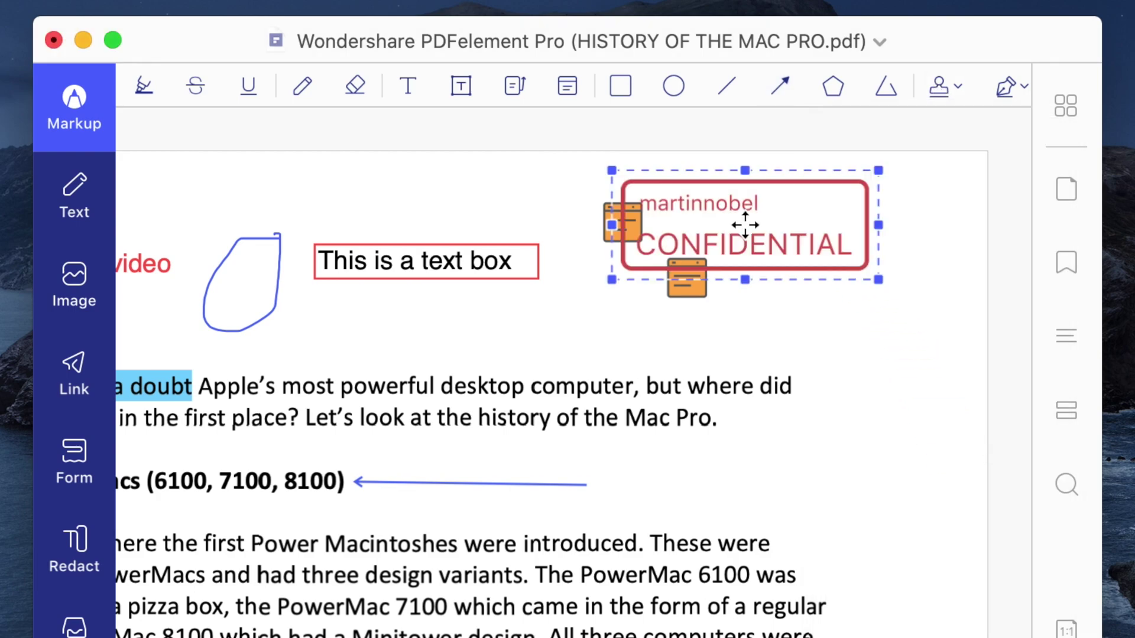
{"action": "left_click_drag", "start_coordinate": [744, 224], "coordinate": [844, 245]}
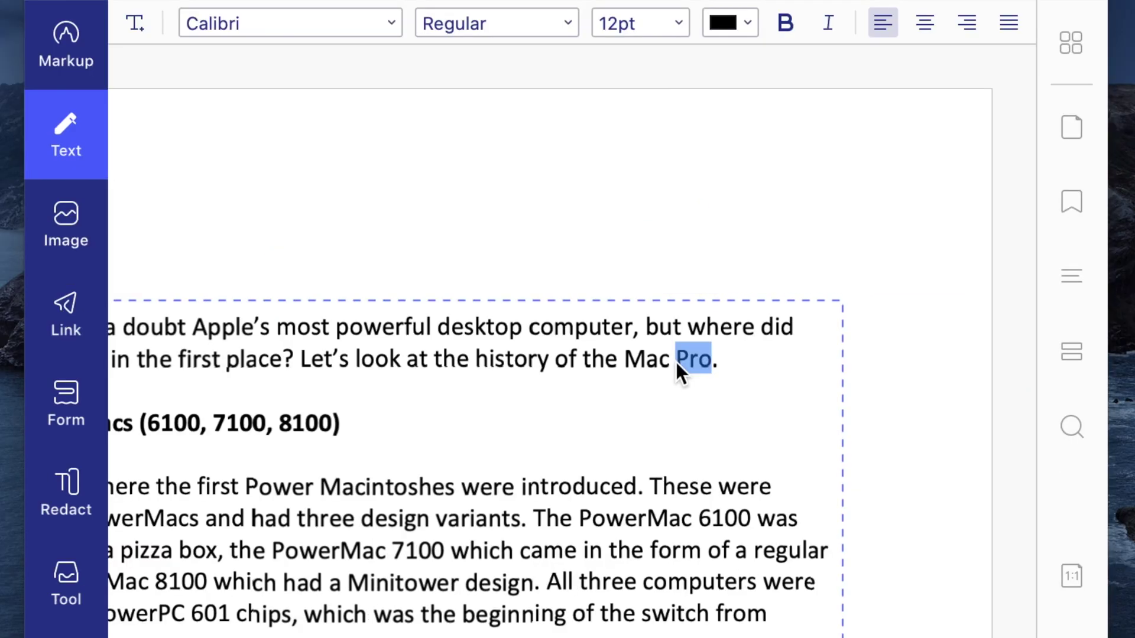
{"action": "type", "text": "mini"}
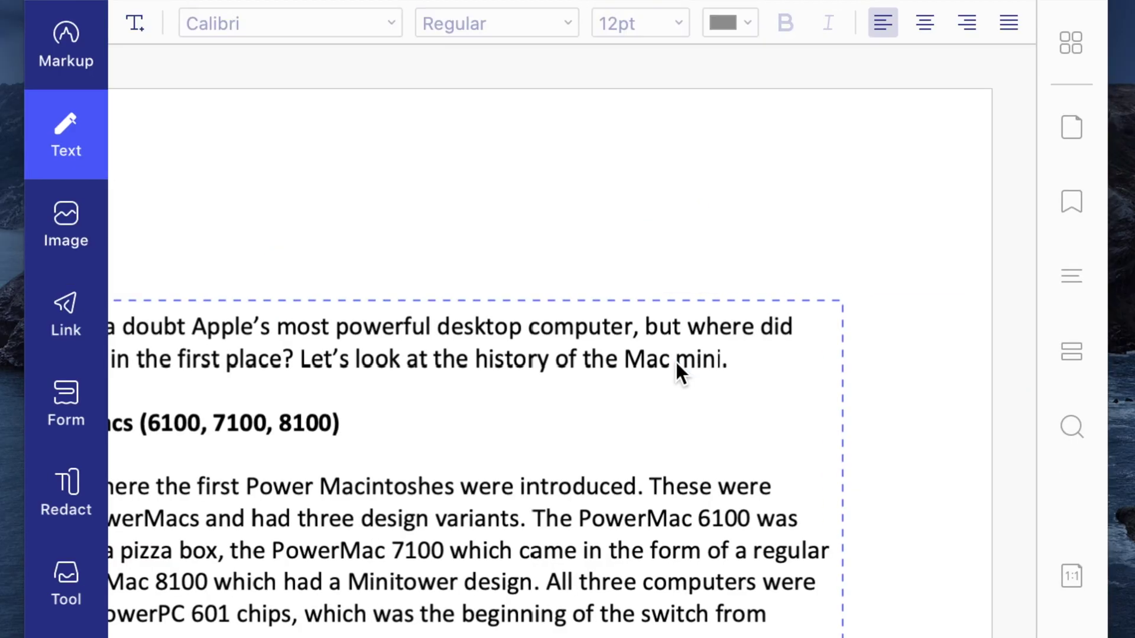
Set 'history of the Mac Pro.' to AppleGothic Bold at 24pt.
{"action": "key", "text": "BackSpace"}
{"action": "key", "text": "BackSpace"}
{"action": "key", "text": "BackSpace"}
{"action": "key", "text": "BackSpace"}
{"action": "type", "text": "P"}
{"action": "type", "text": "ro"}
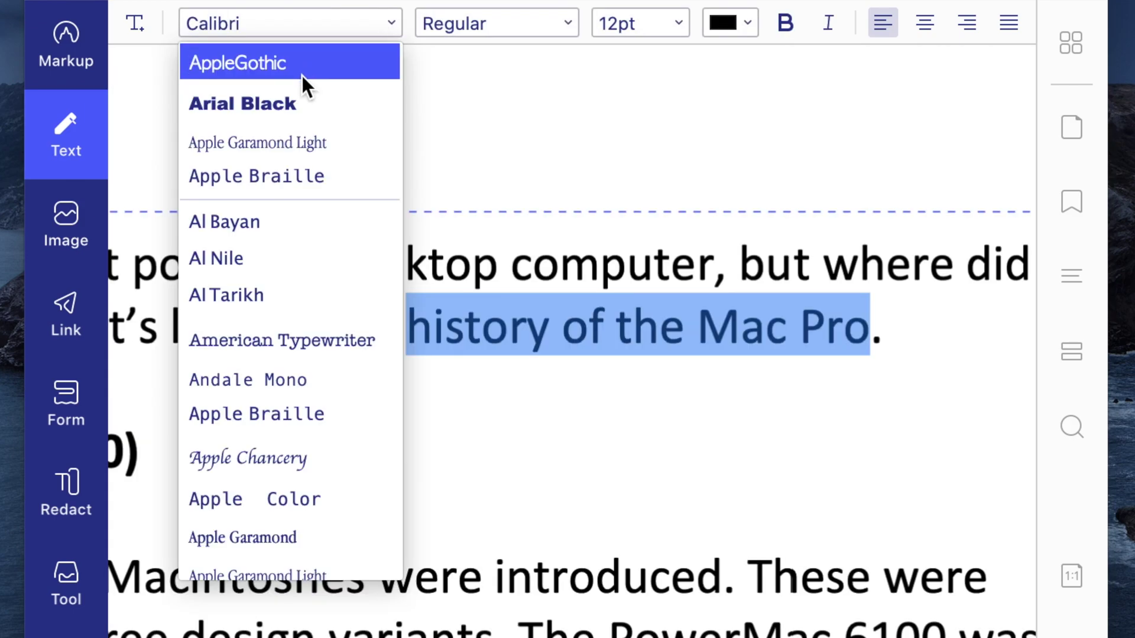
{"action": "left_click", "coordinate": [303, 76]}
{"action": "left_click", "coordinate": [497, 23]}
{"action": "left_click", "coordinate": [641, 23]}
{"action": "left_click", "coordinate": [660, 242]}
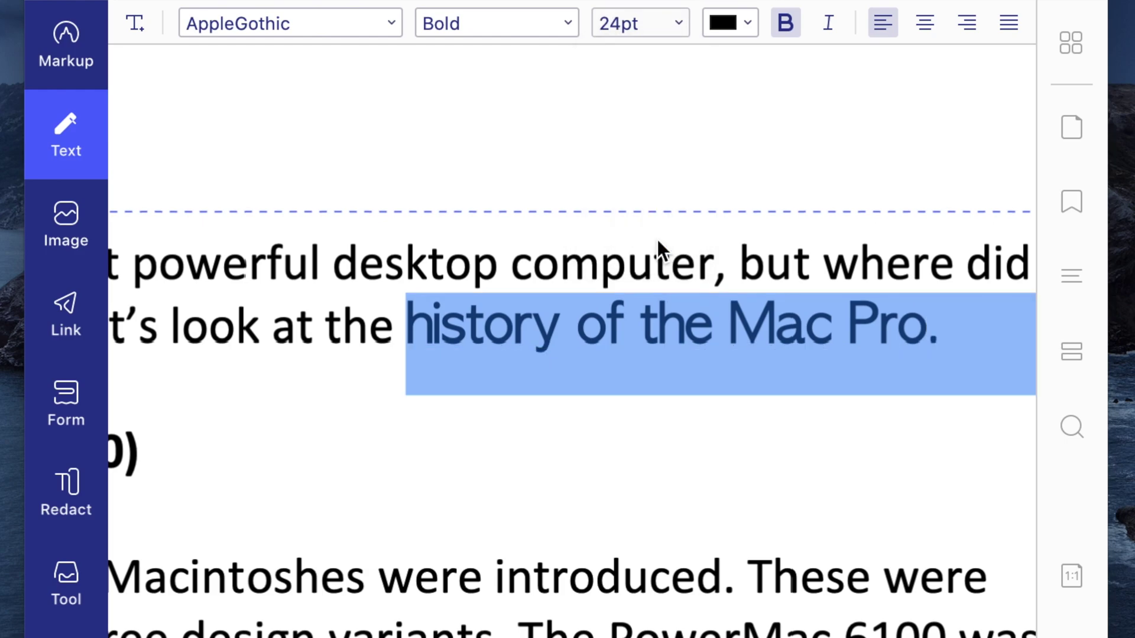
{"action": "left_click", "coordinate": [497, 23]}
{"action": "left_click", "coordinate": [538, 97]}
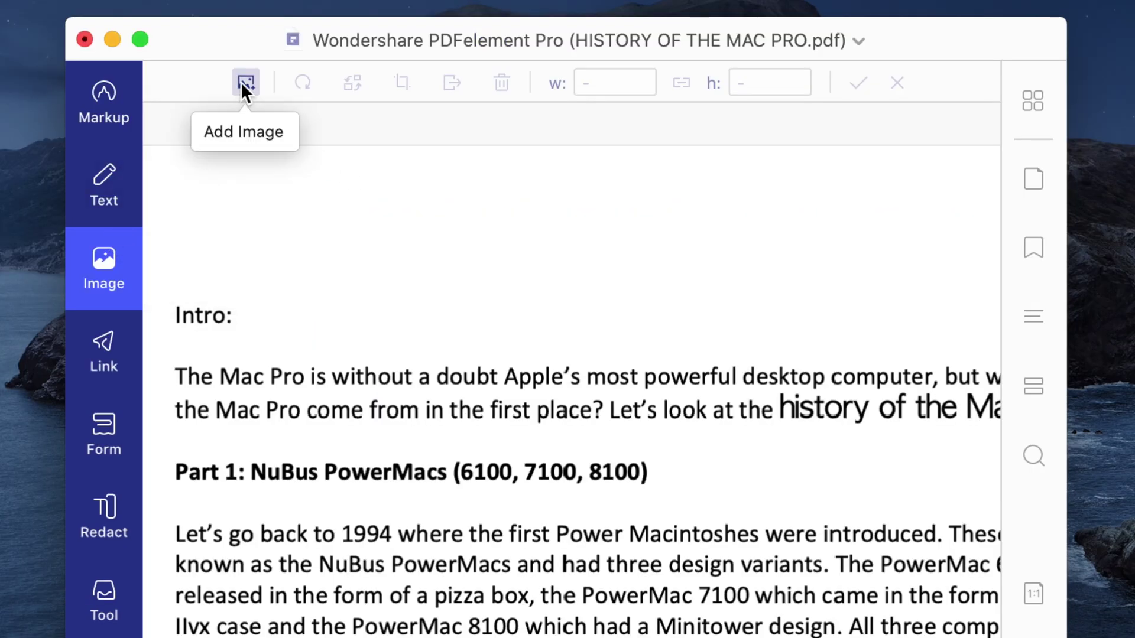
Insert the Wondershare logo beside the intro text and drag a crop box around part of it.
{"action": "left_click", "coordinate": [246, 82]}
{"action": "left_click", "coordinate": [427, 237]}
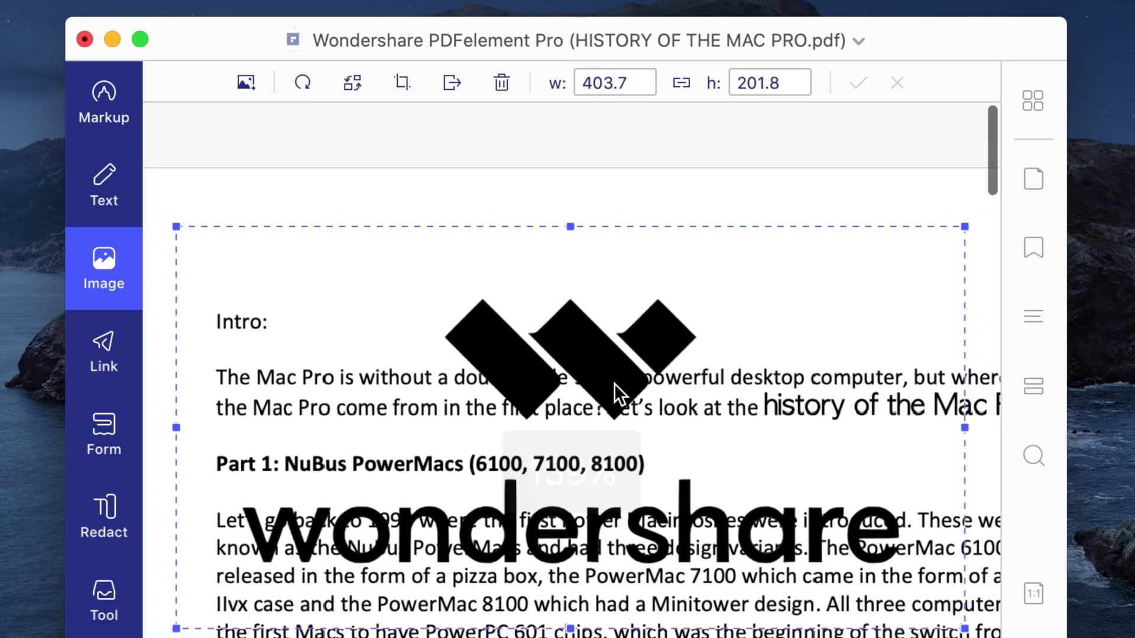
{"action": "scroll", "coordinate": [615, 384], "scroll_direction": "down", "scroll_amount": 5}
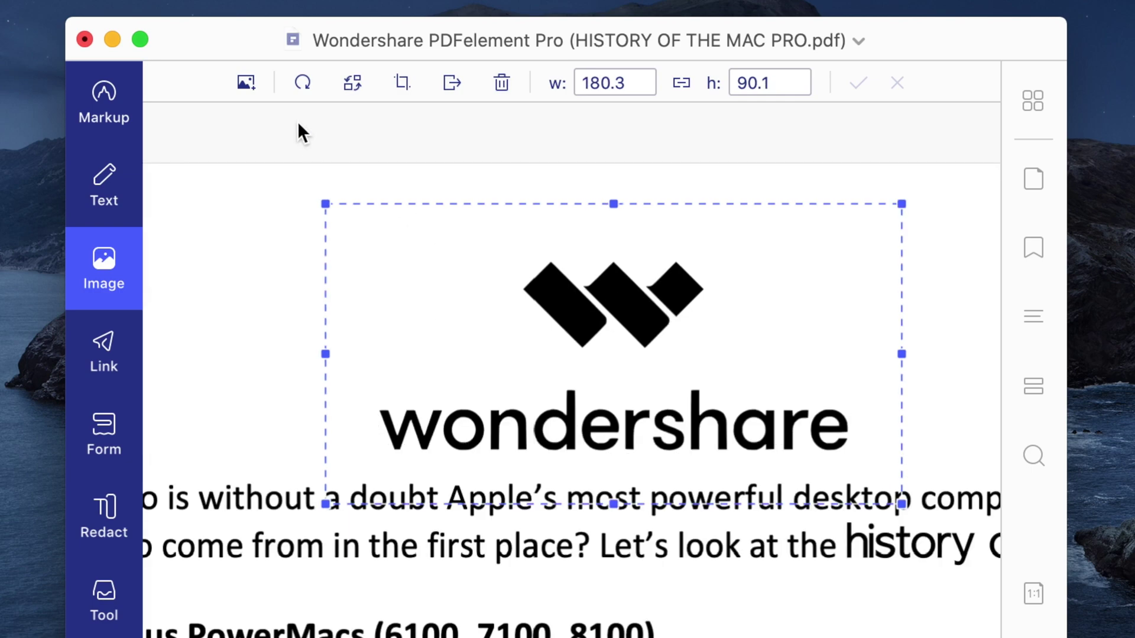
{"action": "left_click", "coordinate": [302, 83]}
{"action": "left_click_drag", "start_coordinate": [607, 346], "coordinate": [607, 355]}
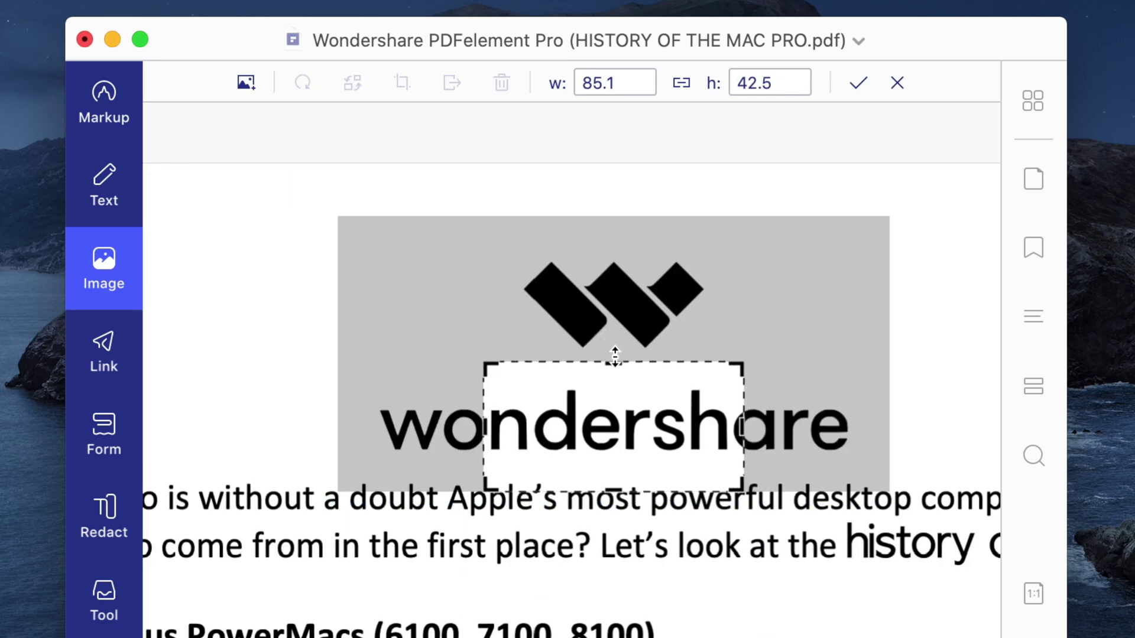
Remove the logo, then add a checkbox beside Intro, a text field and a signature field.
{"action": "left_click", "coordinate": [500, 79]}
{"action": "left_click", "coordinate": [426, 13]}
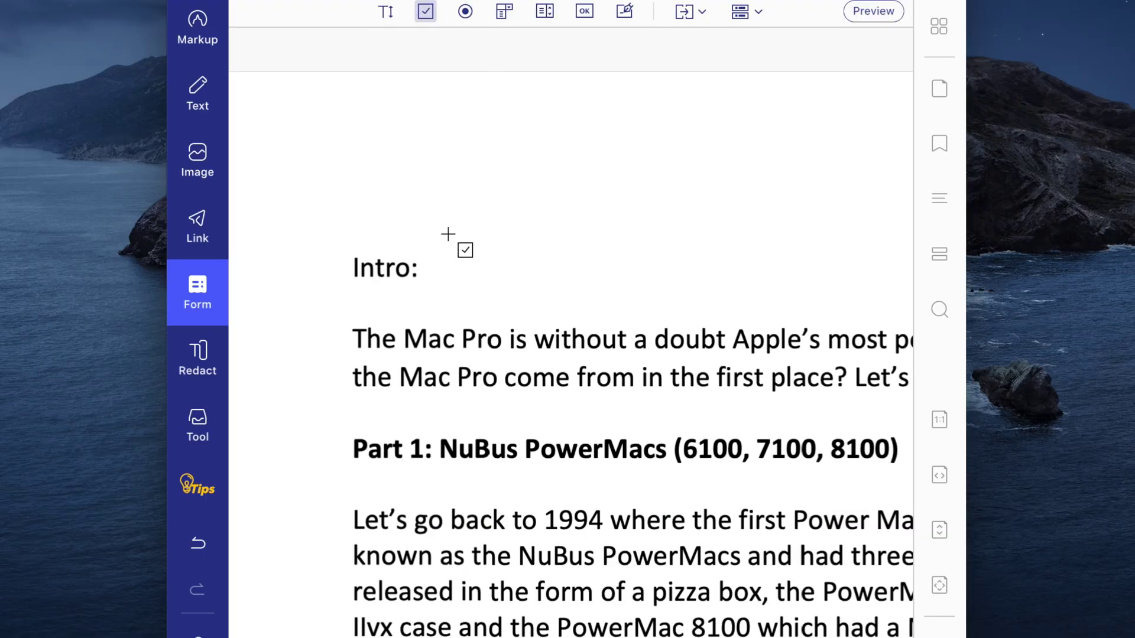
{"action": "left_click", "coordinate": [479, 256]}
{"action": "left_click", "coordinate": [756, 251]}
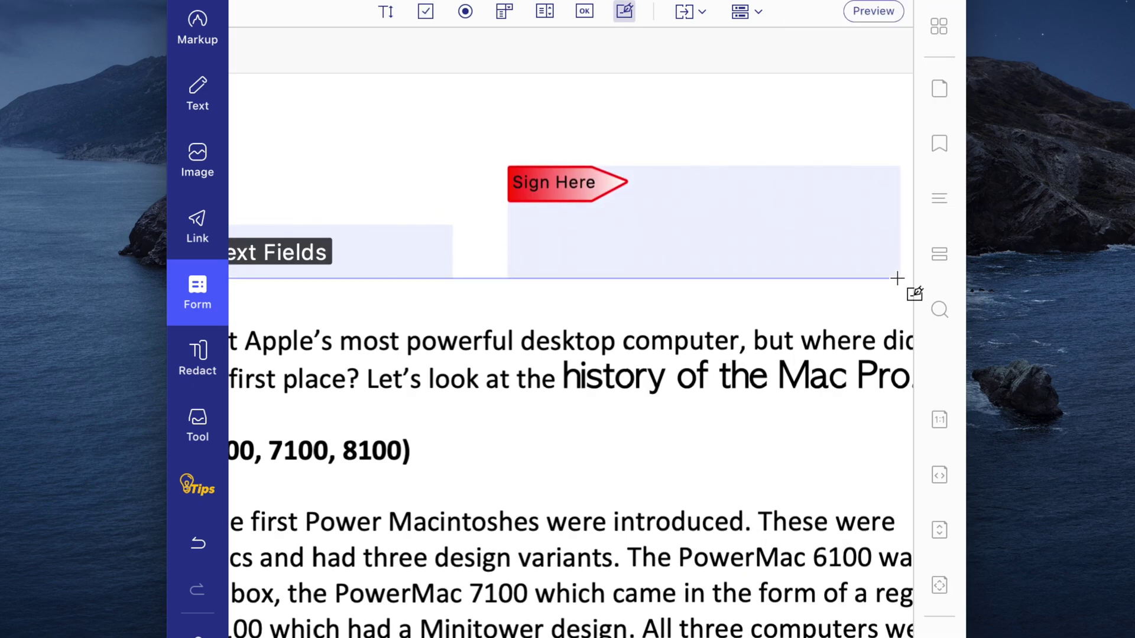
{"action": "left_click_drag", "start_coordinate": [881, 286], "coordinate": [909, 288]}
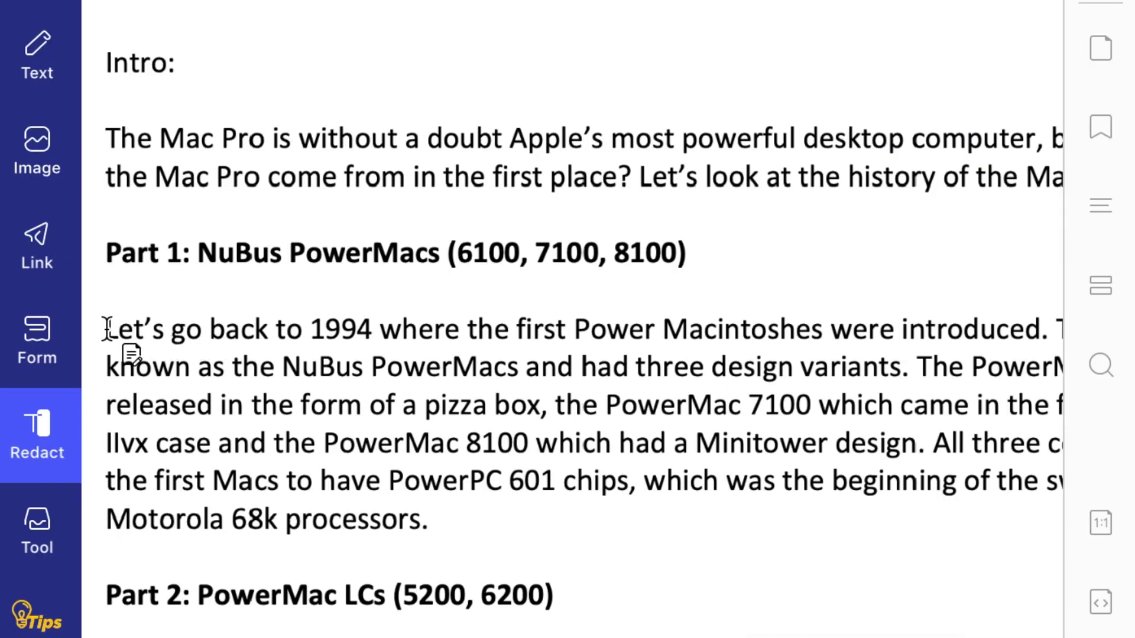
Redact the first line of the Part 1 paragraph and confirm the permanent removal.
{"action": "left_click_drag", "start_coordinate": [107, 329], "coordinate": [1051, 324]}
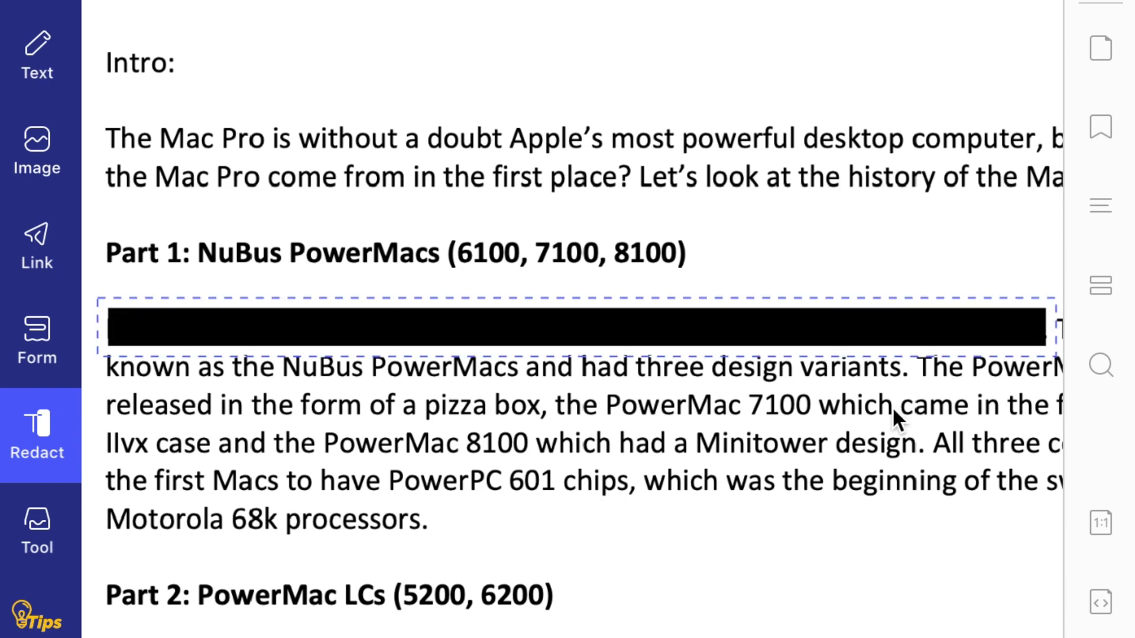
{"action": "scroll", "coordinate": [891, 406], "scroll_direction": "down", "scroll_amount": 2}
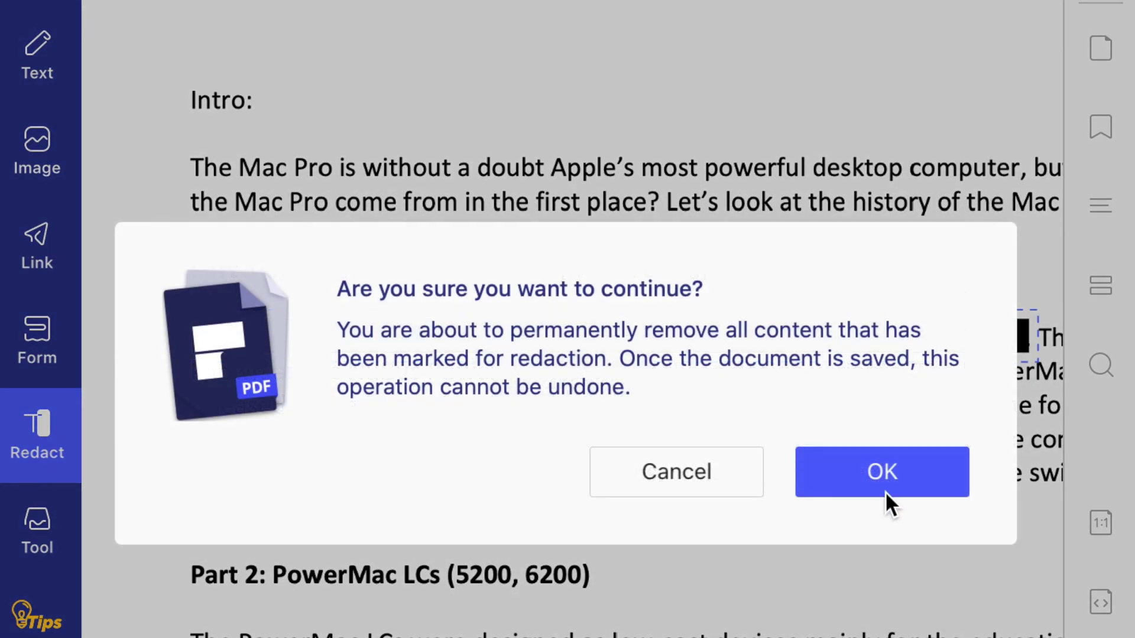
{"action": "left_click", "coordinate": [899, 469]}
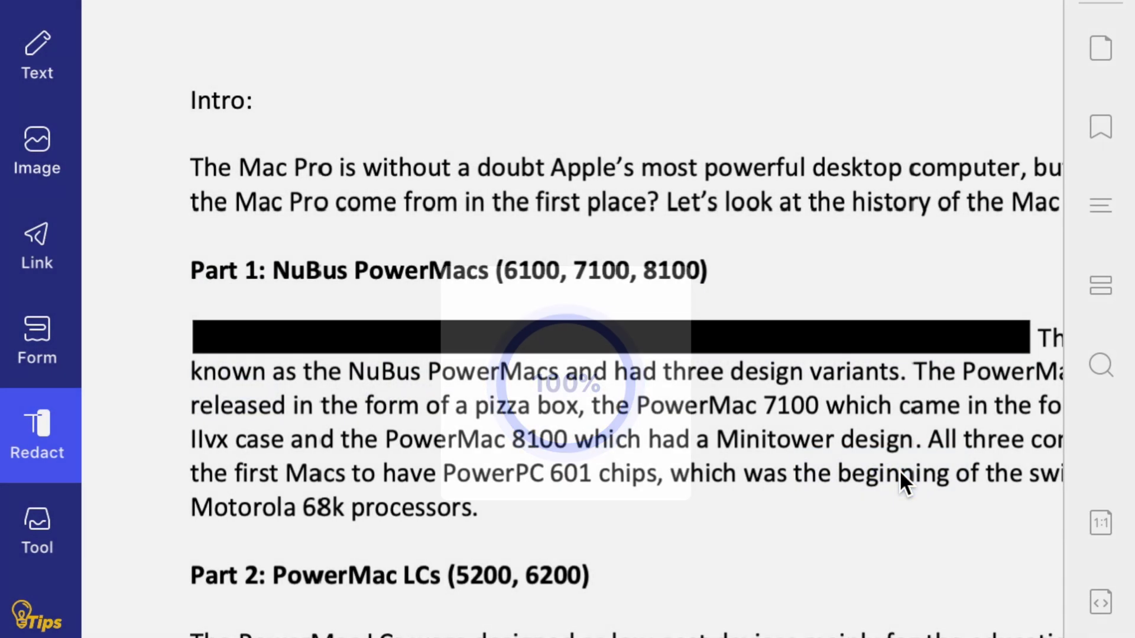